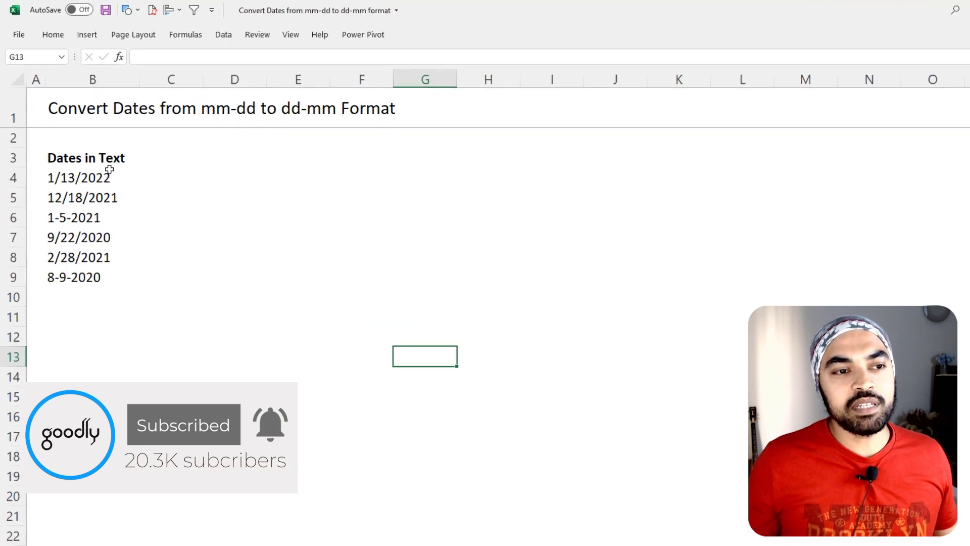
- Select the text dates B3:B9 and launch Text to Columns from the Data tab (Alt+A+E)
left_click(87, 161)
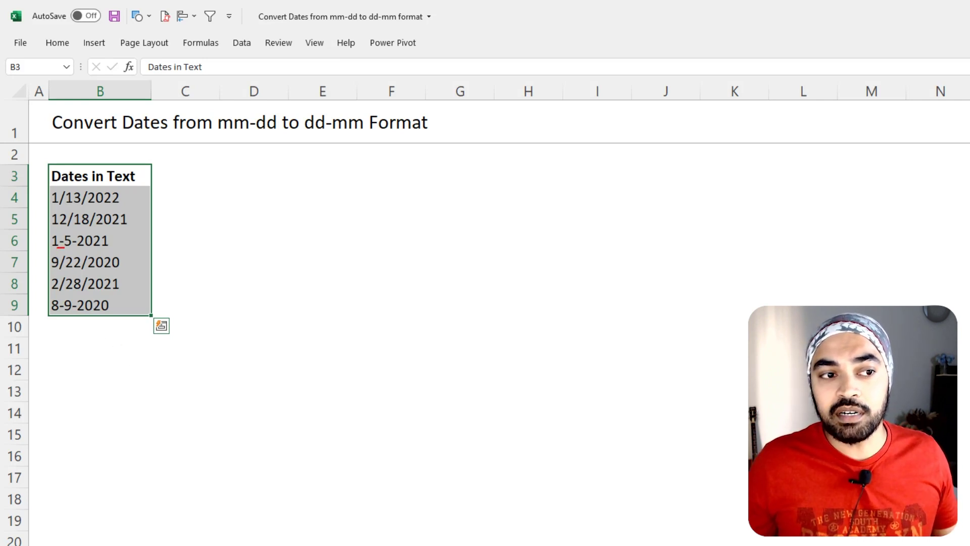
mouse_move(58, 248)
left_mouse_down()
mouse_move(69, 248)
mouse_move(78, 209)
mouse_move(61, 225)
mouse_move(77, 216)
left_mouse_up()
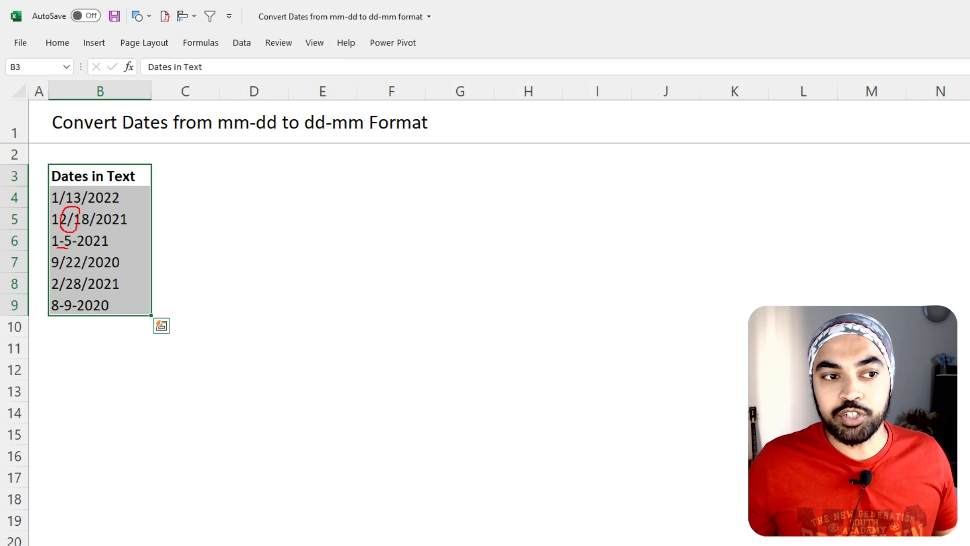
left_click_drag(130, 175, 124, 306)
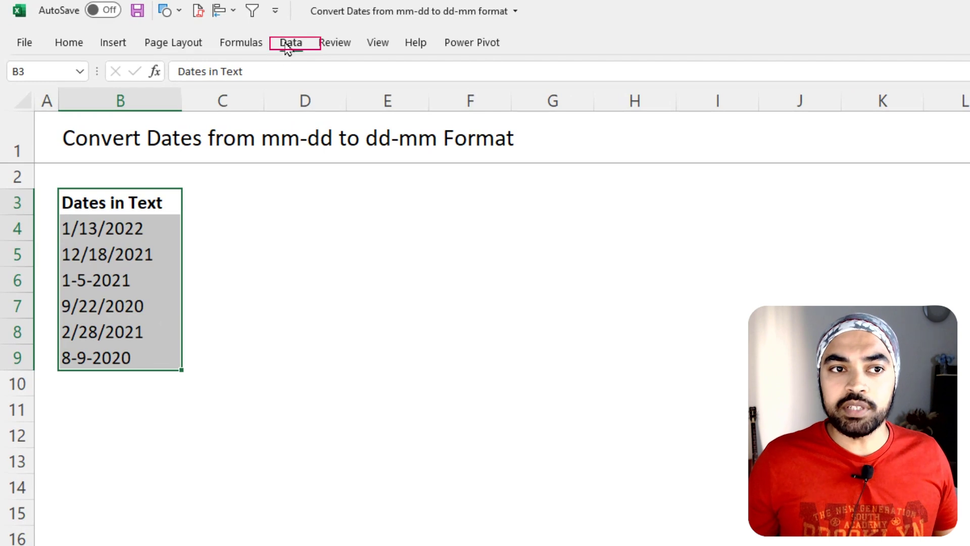
left_click(241, 42)
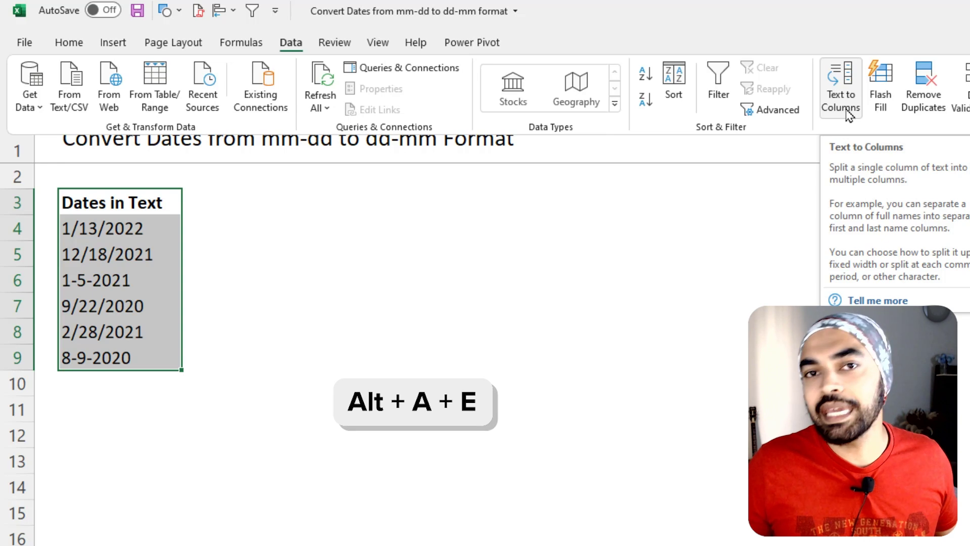
key("alt+a")
key("e")
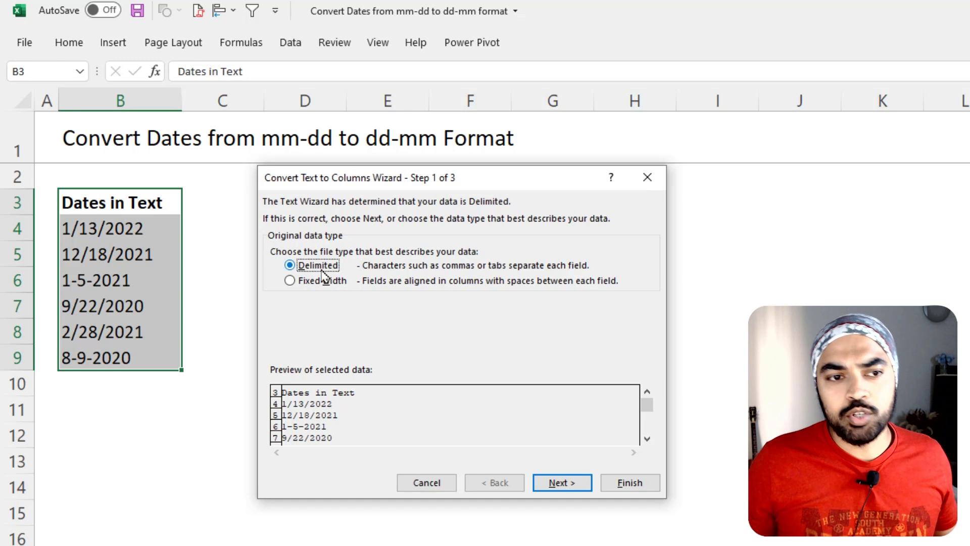
- Advance the wizard to Step 3 and set the column data format to Date in MDY order
left_click(562, 487)
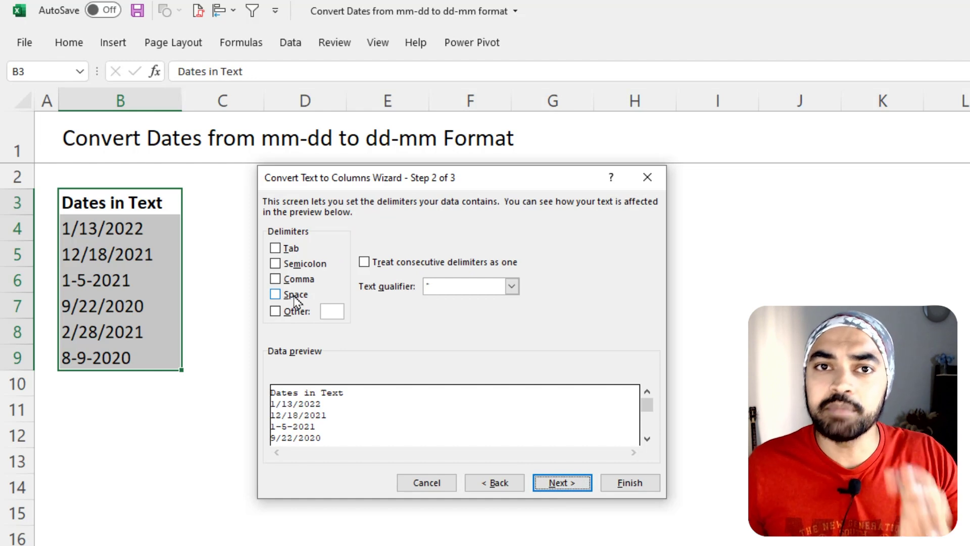
left_click(562, 484)
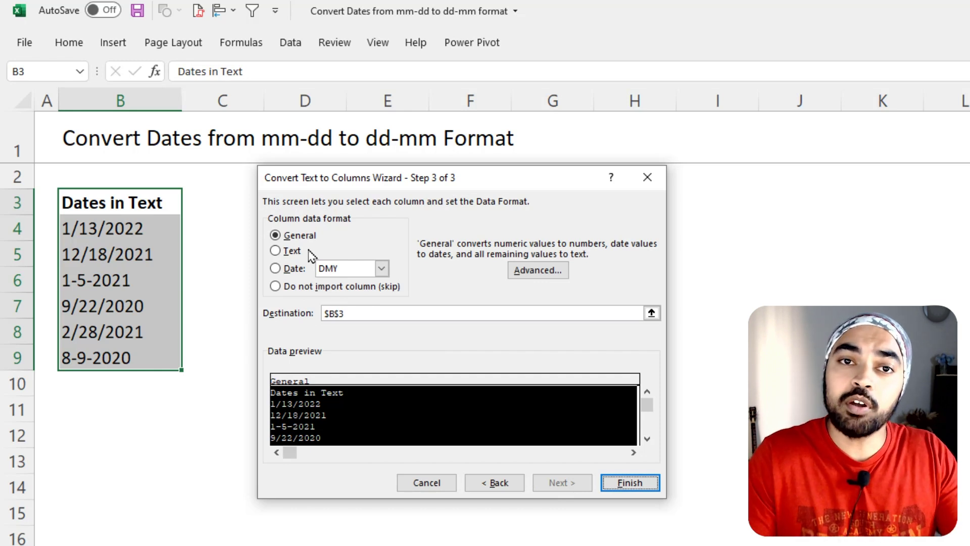
left_click(289, 271)
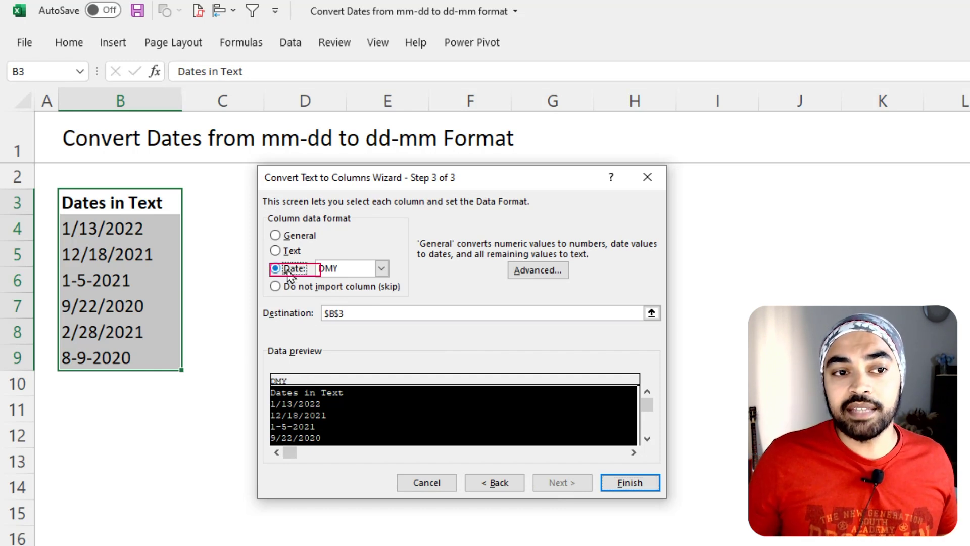
left_click(325, 273)
left_click(327, 278)
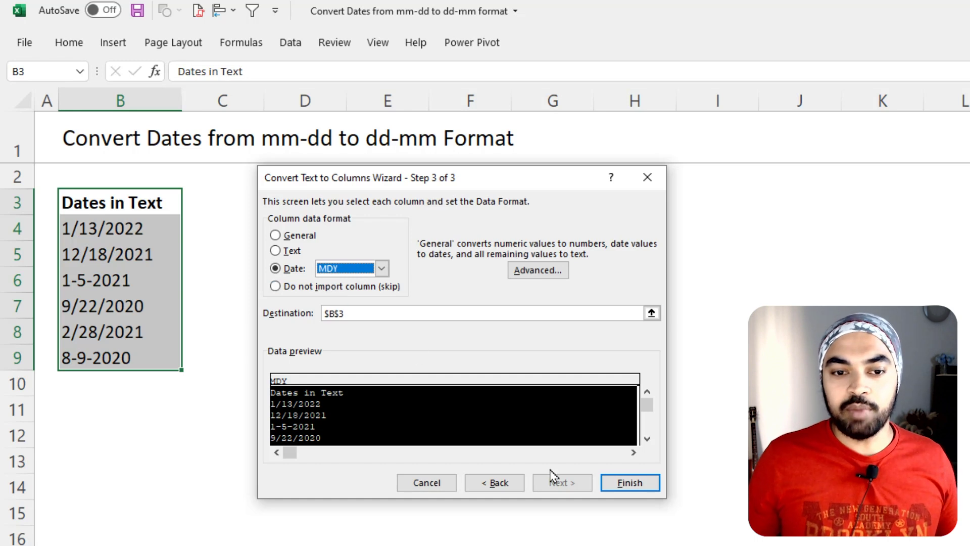
- Undo the trial conversion, then copy the text dates B3:B9 into E3 and autofit column E
left_click(627, 484)
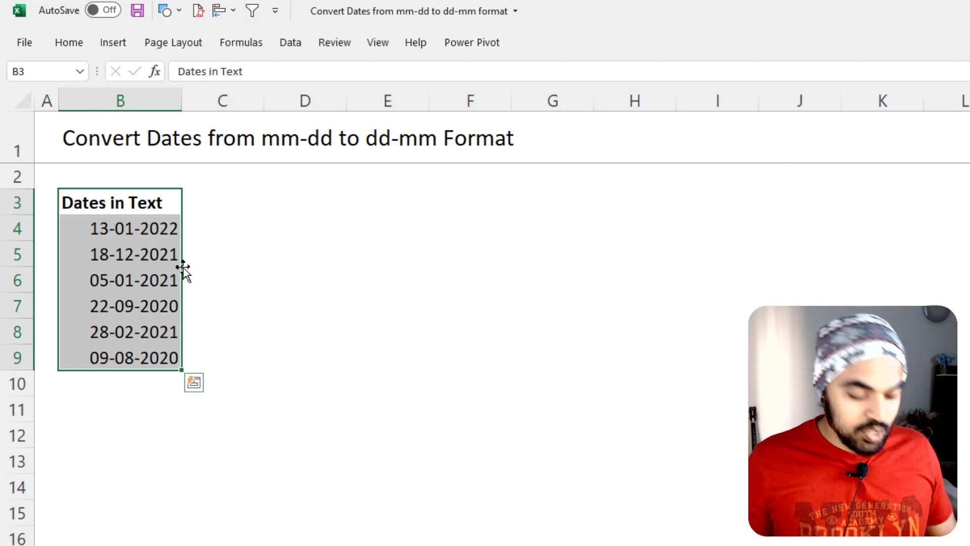
key("ctrl+z")
key("ctrl+c")
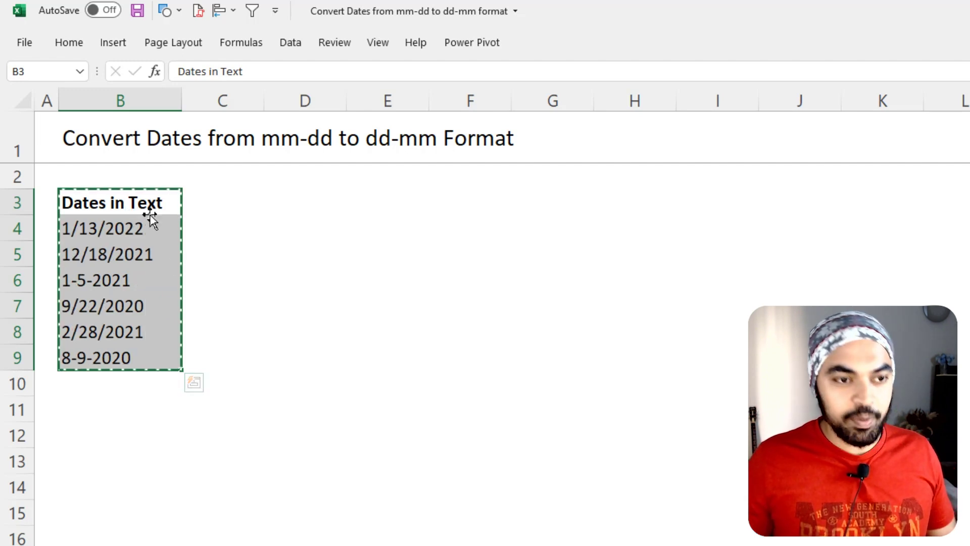
left_click(425, 208)
key("ctrl+v")
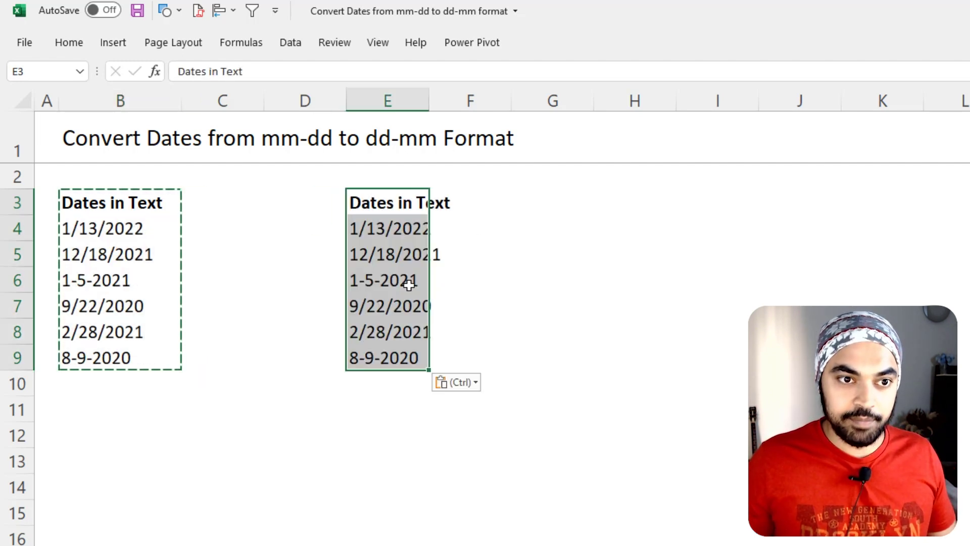
double_click(429, 101)
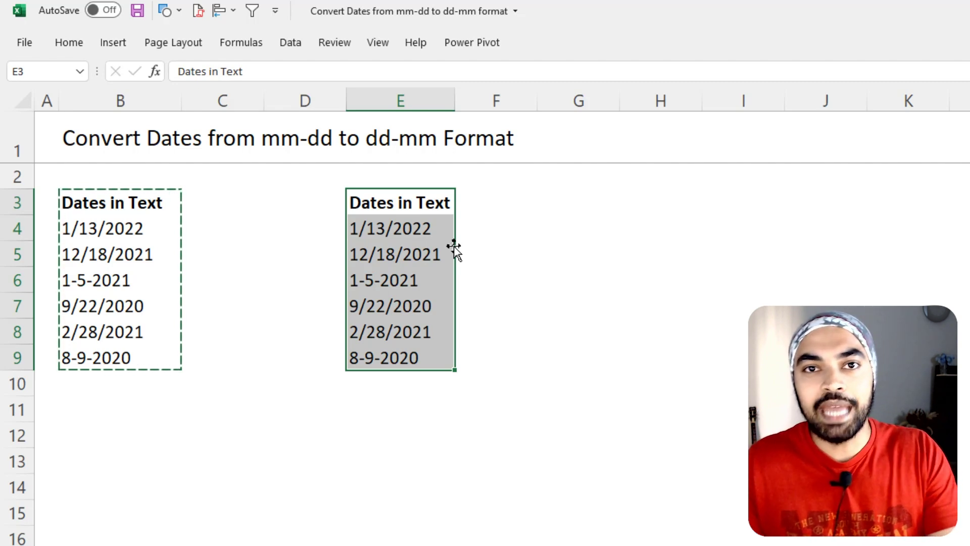
- Reselect the text dates B3:B9 and relaunch Text to Columns with Alt+A+E
key("Escape")
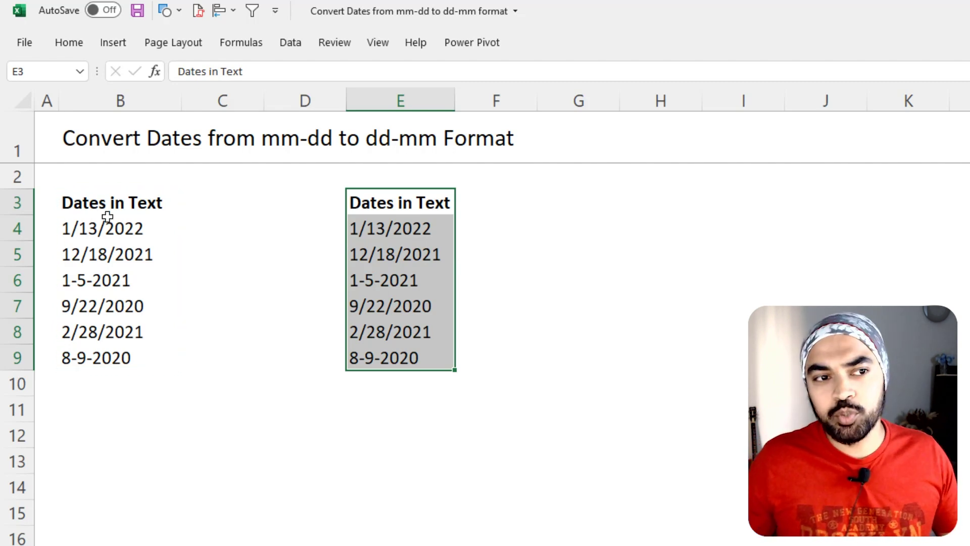
left_click_drag(108, 216, 107, 355)
key("alt+a")
key("e")
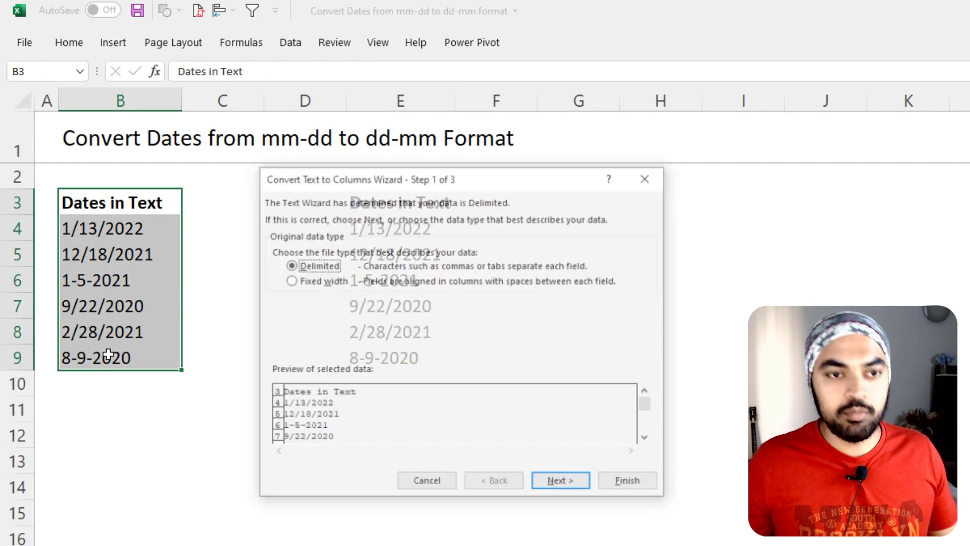
- Convert the column as MDY dates, producing day-first values like 13-01-2022
left_click(576, 486)
left_click(560, 482)
left_click(297, 270)
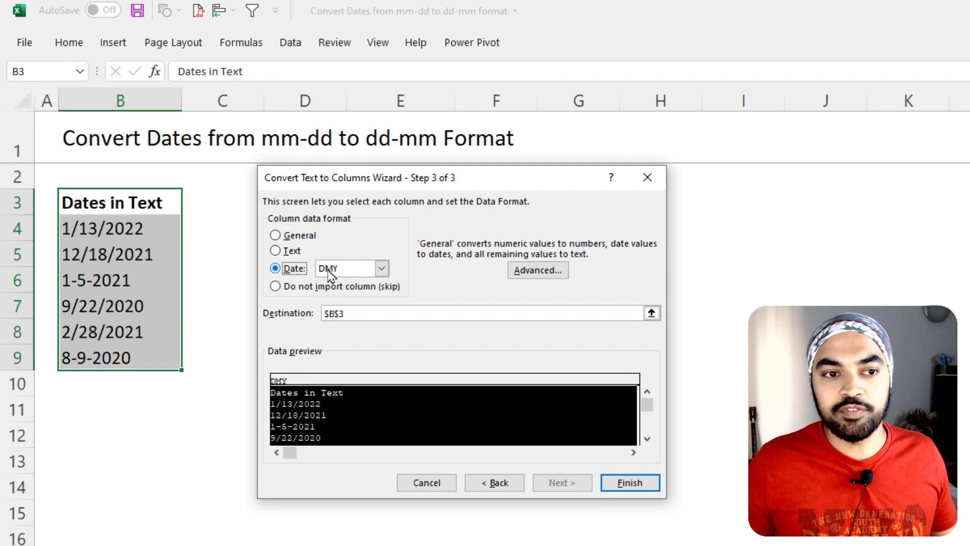
left_click(330, 273)
left_click(343, 281)
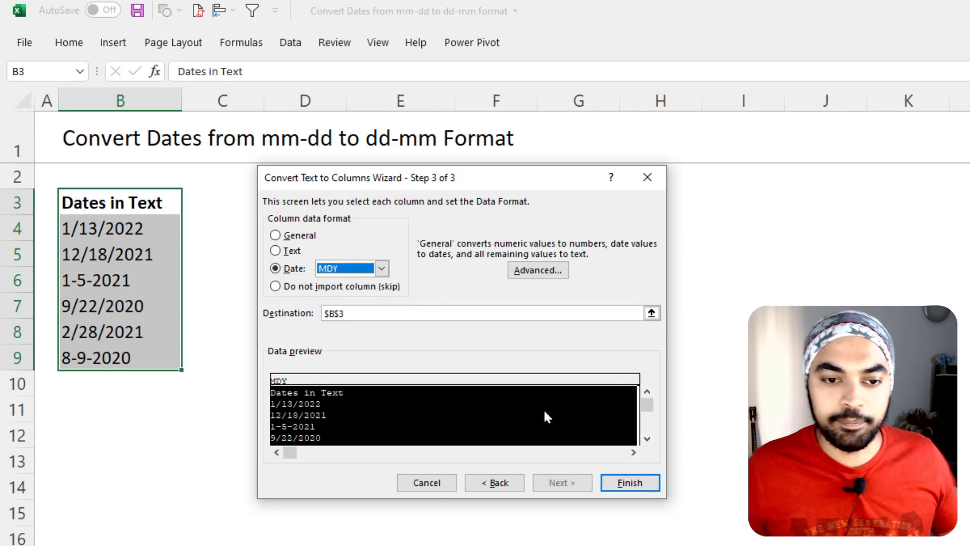
left_click(645, 486)
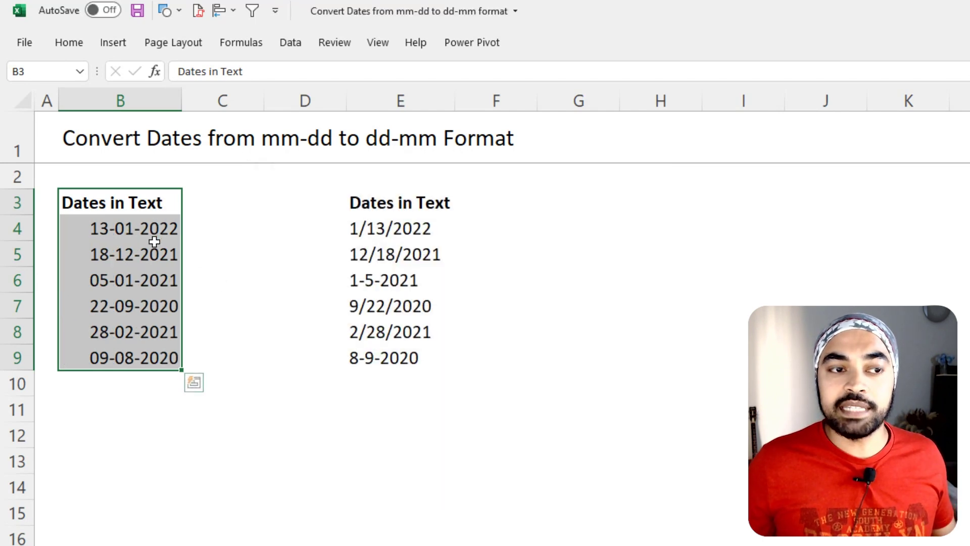
left_click(155, 241)
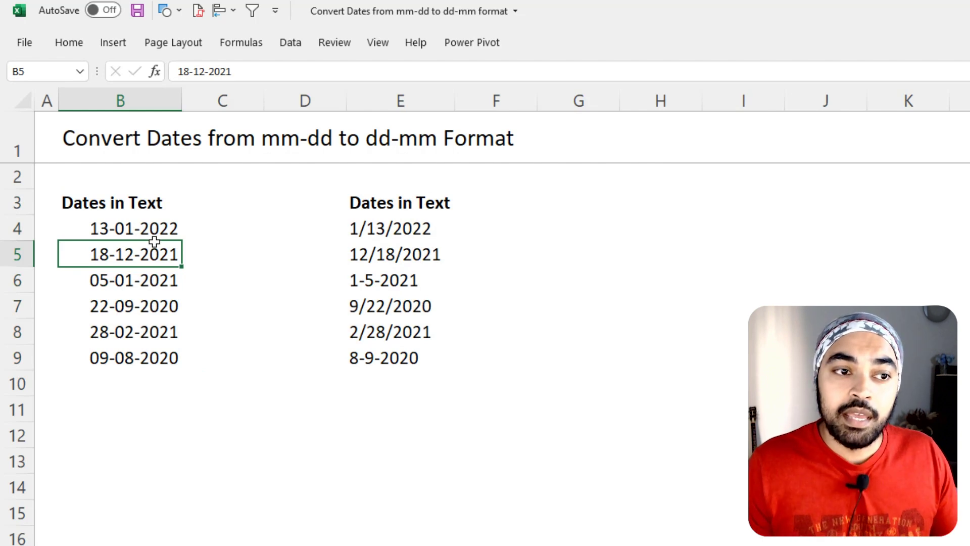
key("ctrl+2")
mouse_move(61, 191)
left_mouse_down()
mouse_move(201, 353)
mouse_move(218, 389)
left_mouse_up()
mouse_move(165, 373)
left_mouse_down()
mouse_move(165, 429)
mouse_move(173, 411)
left_mouse_up()
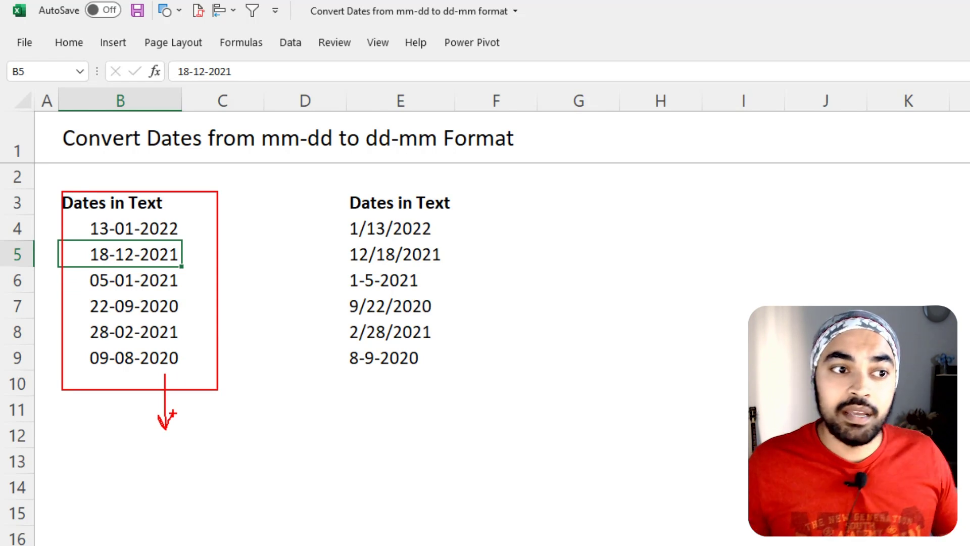
left_click_drag(211, 252, 338, 249)
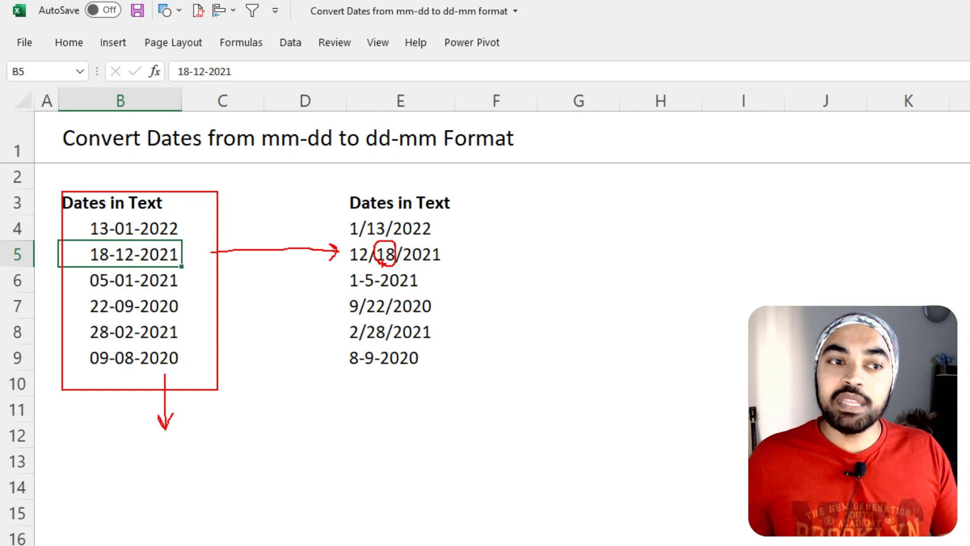
mouse_move(383, 263)
left_mouse_down()
mouse_move(336, 274)
mouse_move(221, 274)
left_mouse_up()
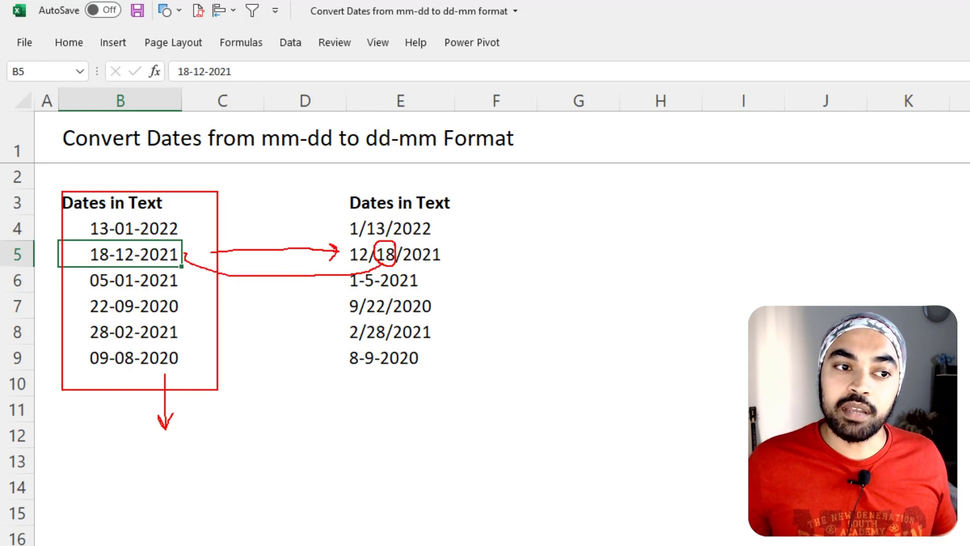